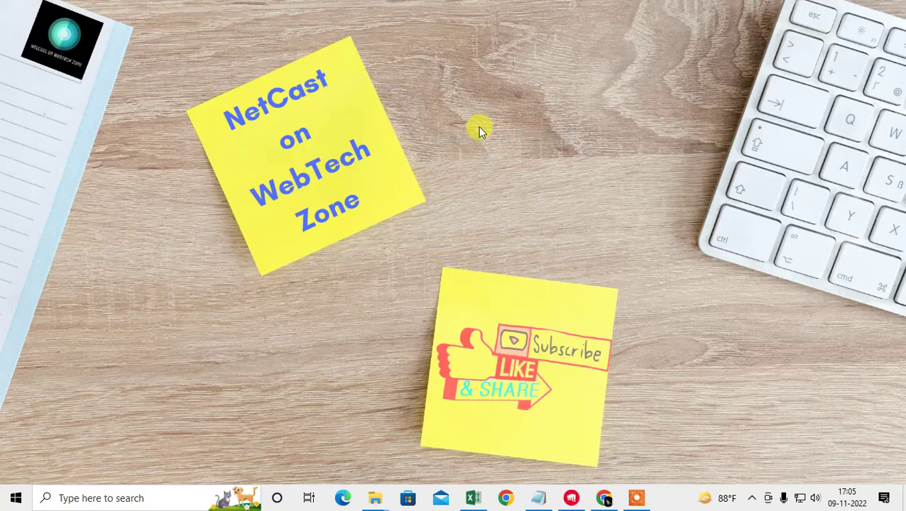
right_click(479, 127)
left_click(541, 170)
right_click(489, 93)
left_click(518, 130)
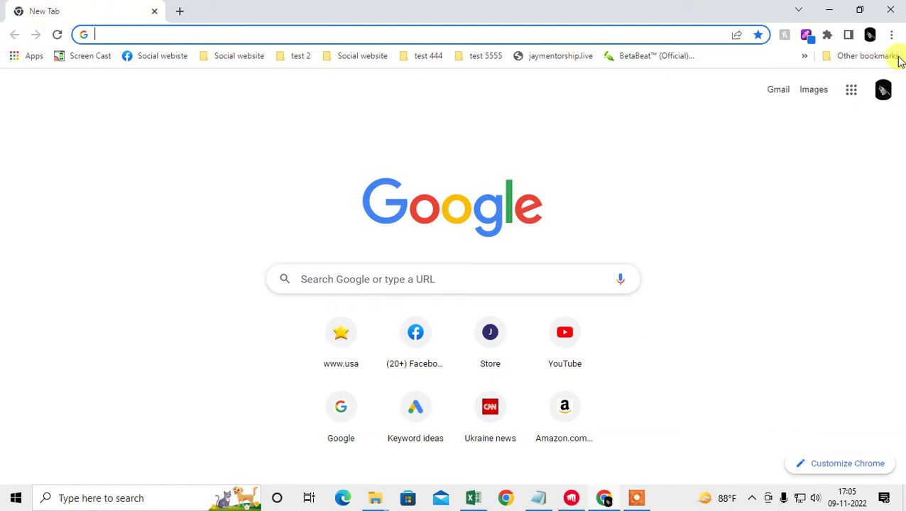
Check on the About Chrome page whether the browser is up to date, and return to a new tab page.
left_click(891, 34)
mouse_move(834, 283)
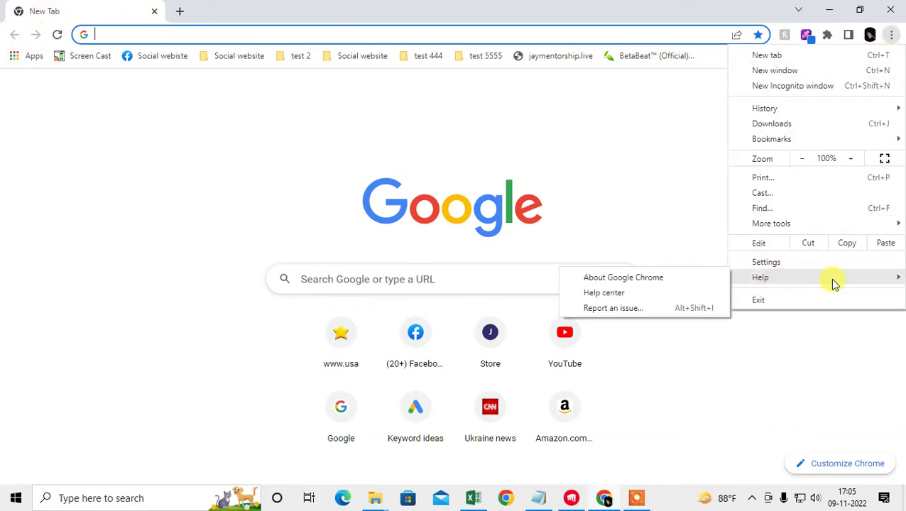
left_click(674, 283)
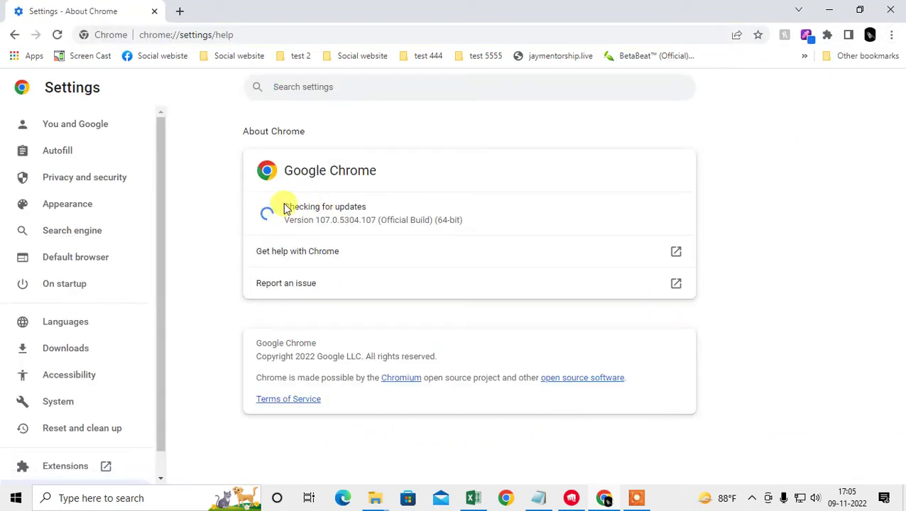
left_click_drag(284, 212, 369, 212)
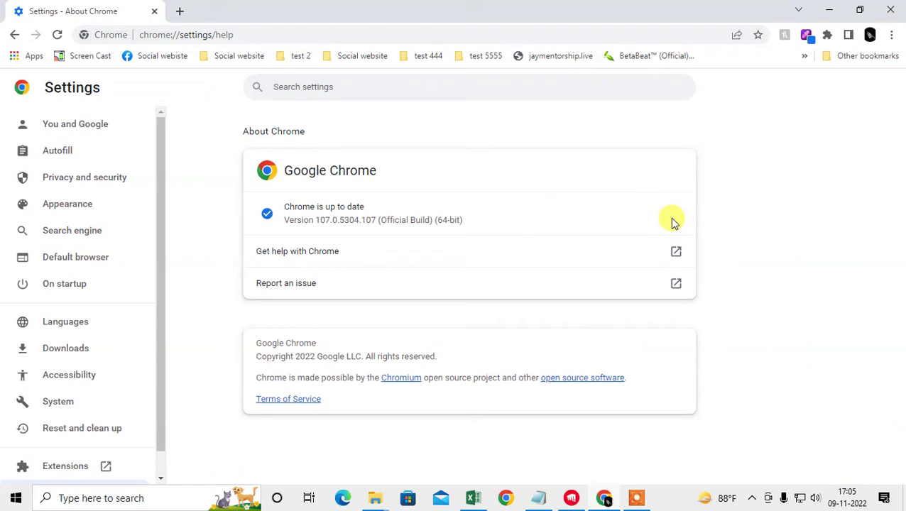
left_click(179, 11)
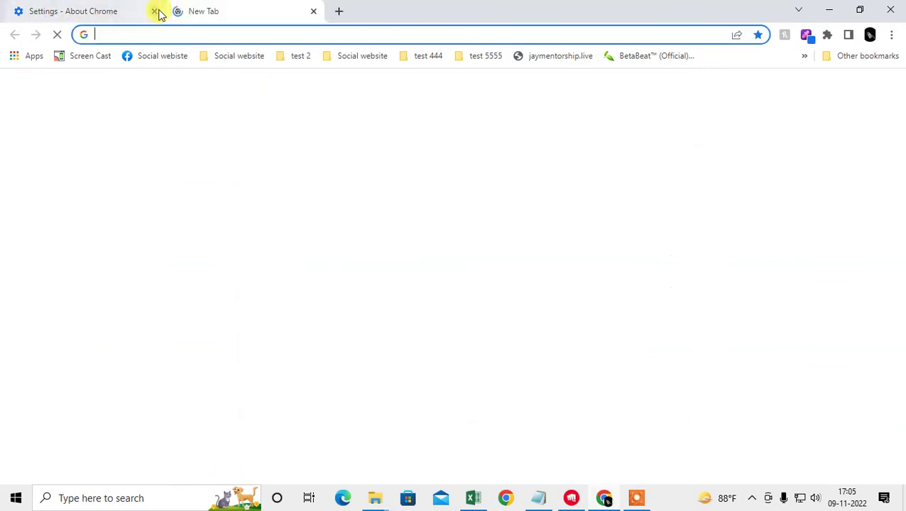
left_click(150, 11)
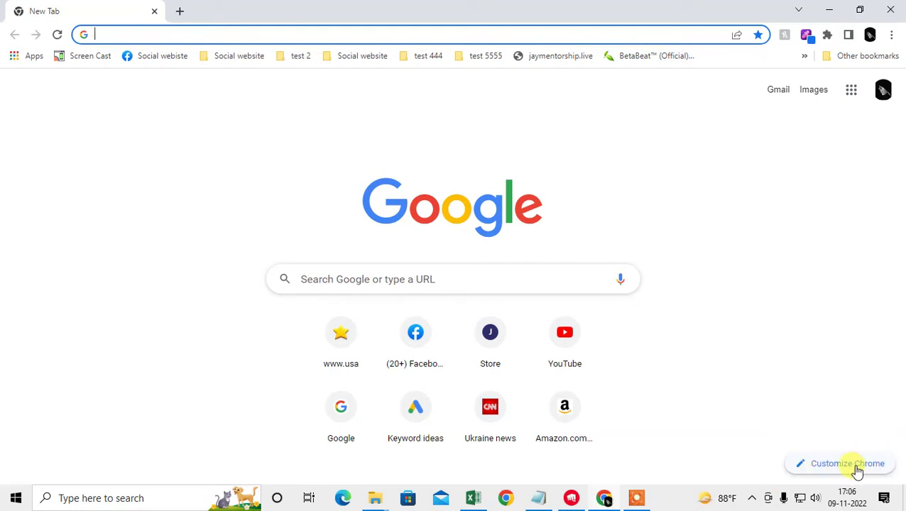
Add the Killerwhale (kéet) theme from the Chrome Web Store via the Appearance settings and preview it on a new tab page.
left_click(891, 35)
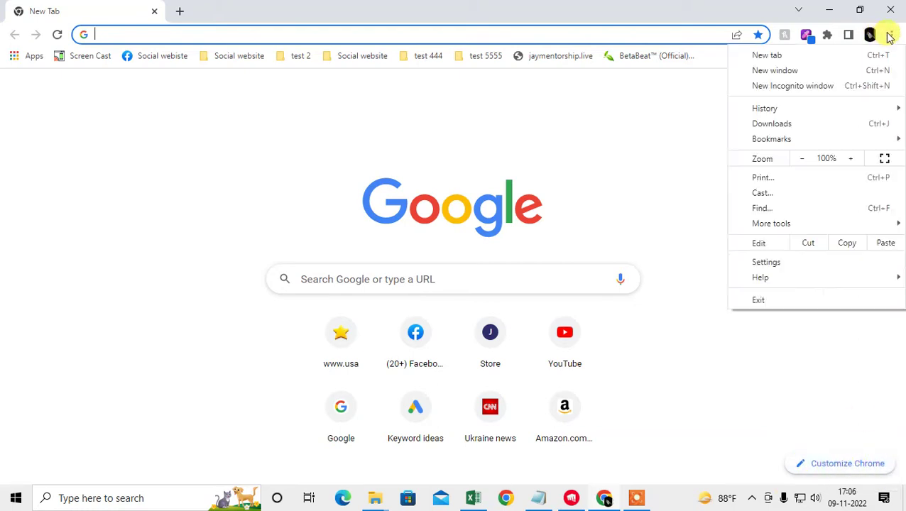
left_click(361, 132)
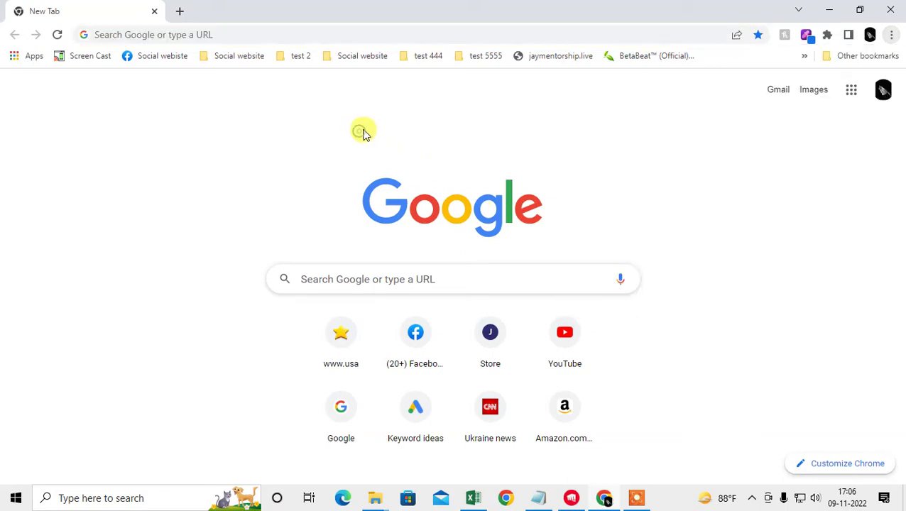
left_click(891, 35)
left_click(780, 265)
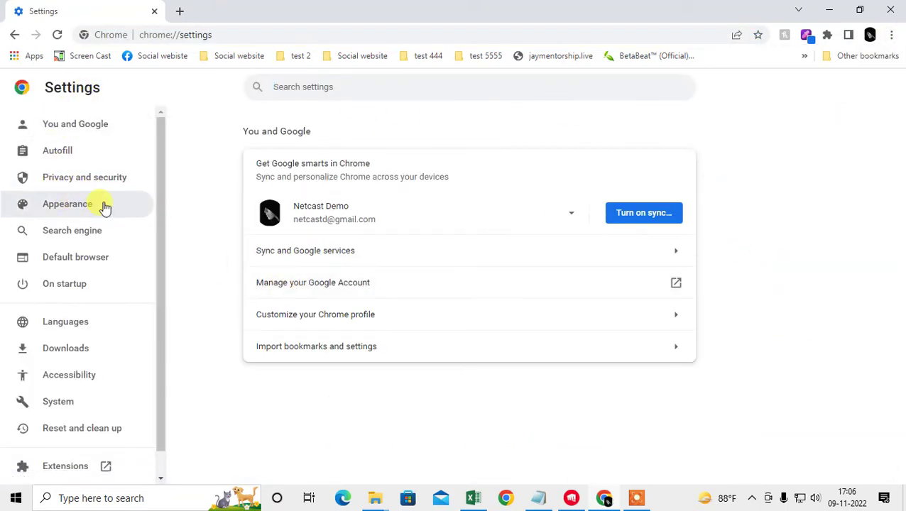
left_click(104, 206)
left_click(468, 186)
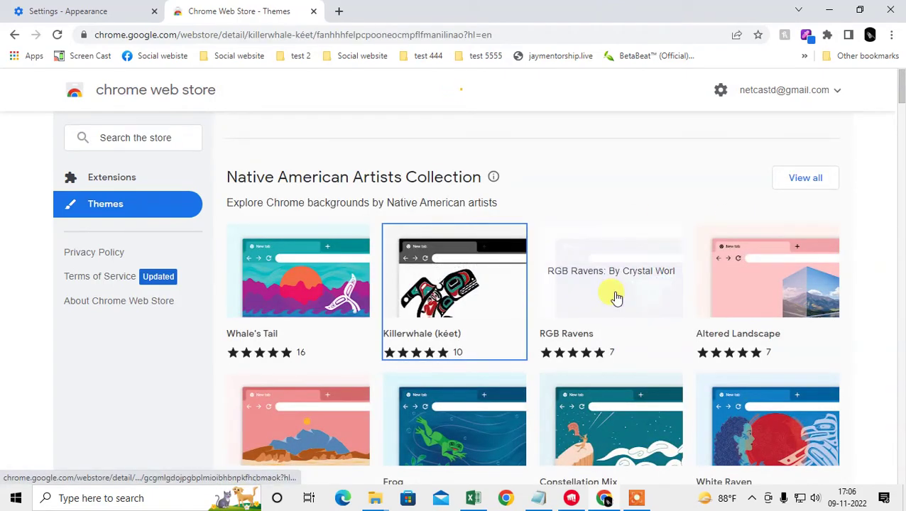
left_click(730, 190)
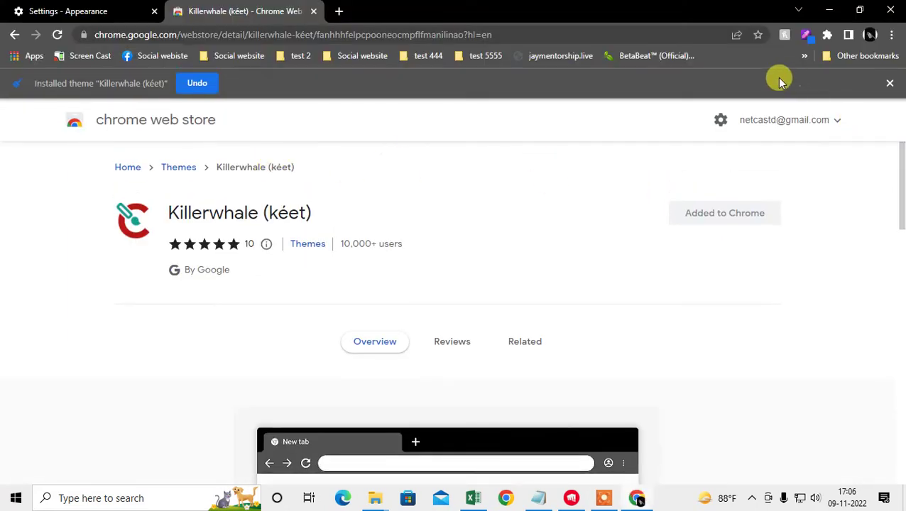
left_click(894, 84)
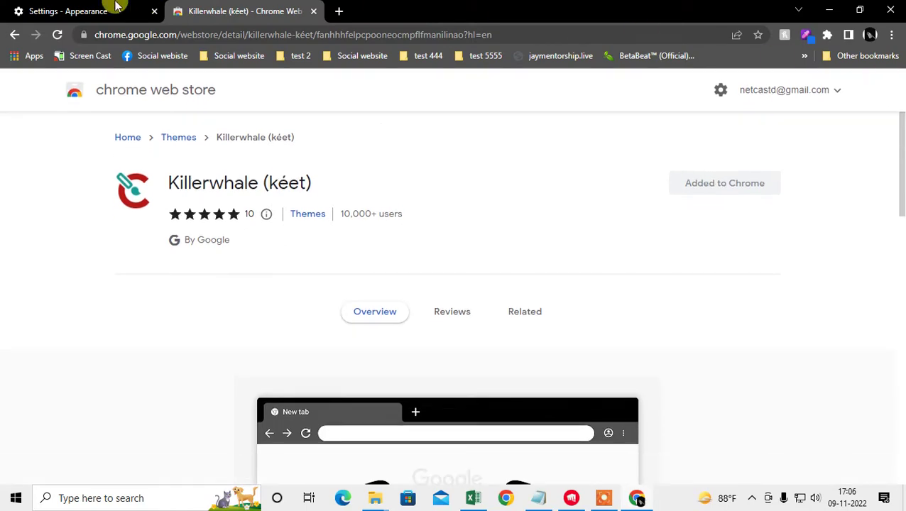
left_click(339, 12)
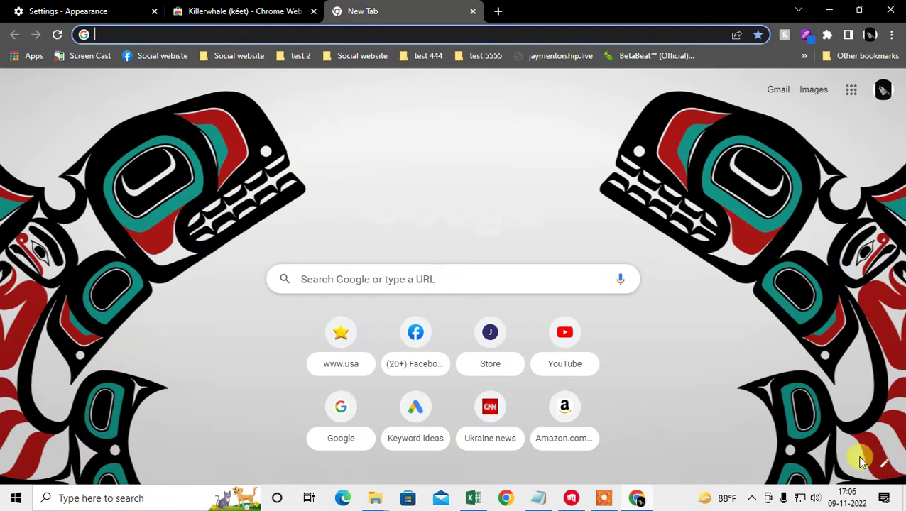
Reset the browser theme to default and close the Killerwhale store page and the settings page.
left_click(115, 9)
left_click(625, 171)
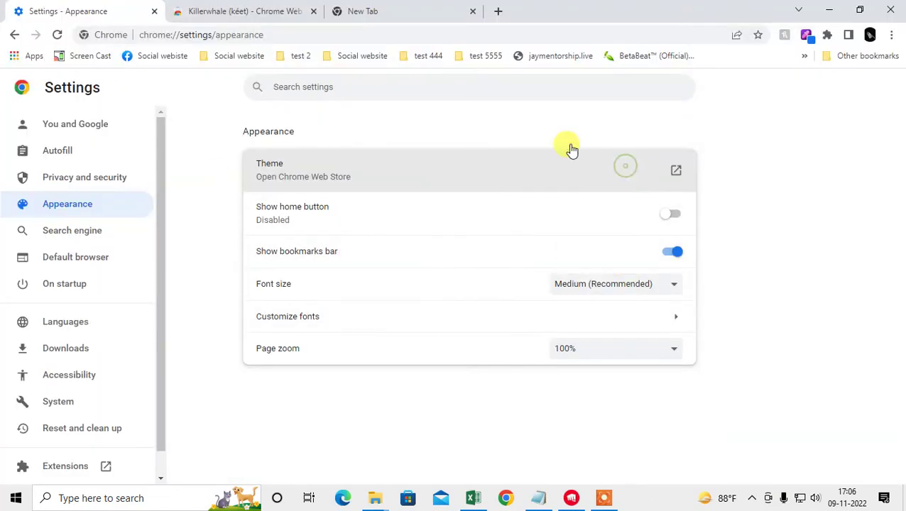
left_click(394, 6)
left_click(289, 12)
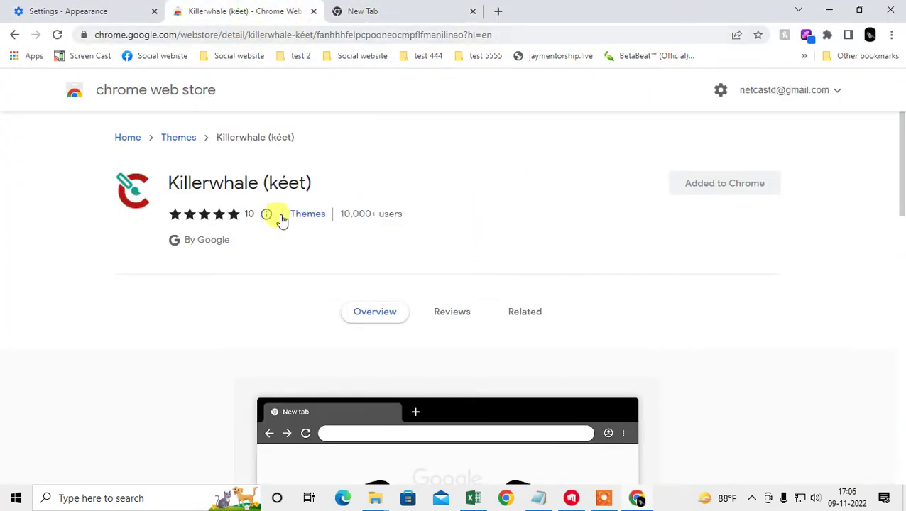
left_click(314, 11)
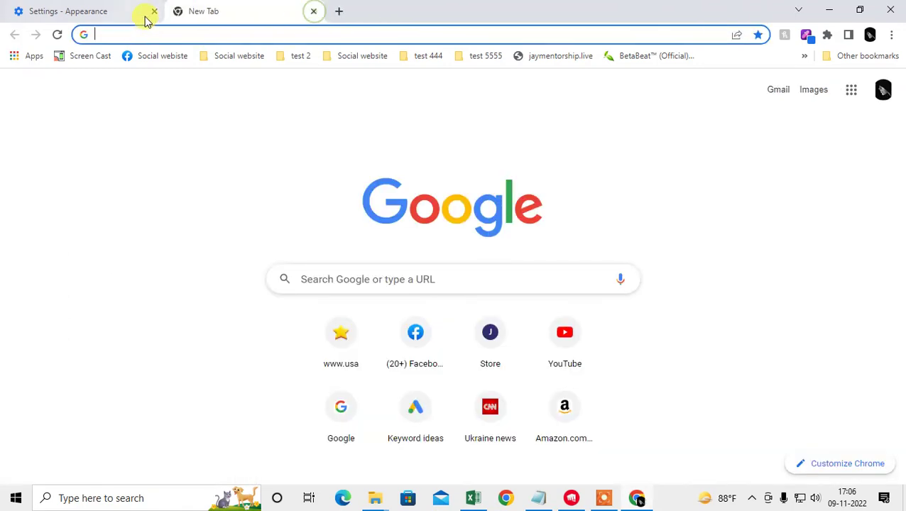
left_click(152, 12)
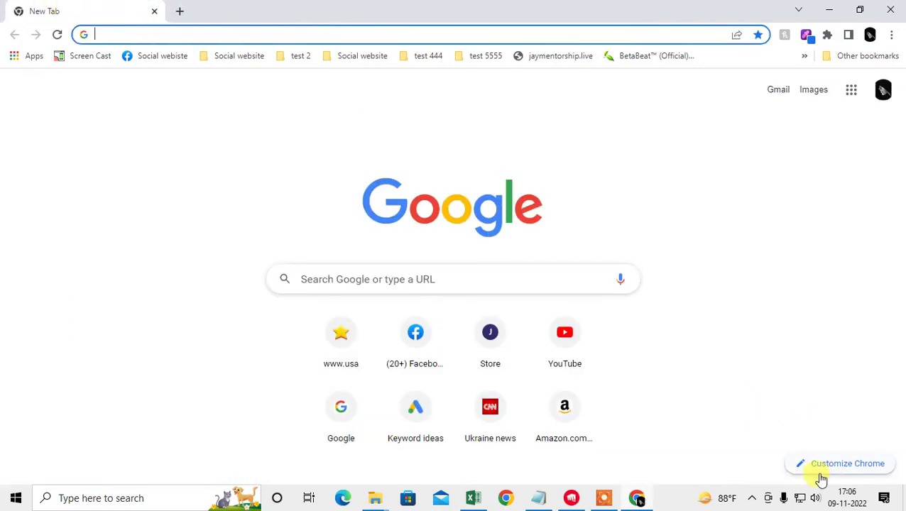
Search the browser settings for "custo" and examine the theme color, avatar and desktop shortcut options of the Chrome profile.
left_click(845, 466)
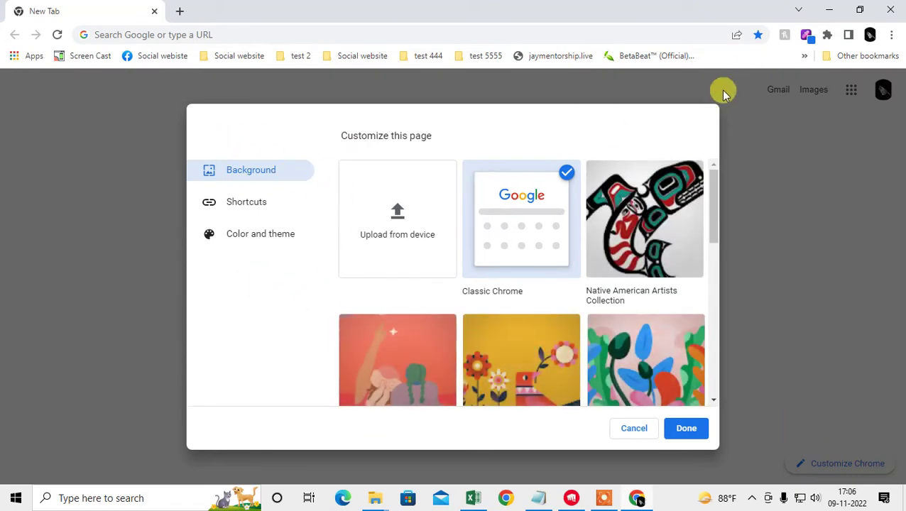
left_click(890, 36)
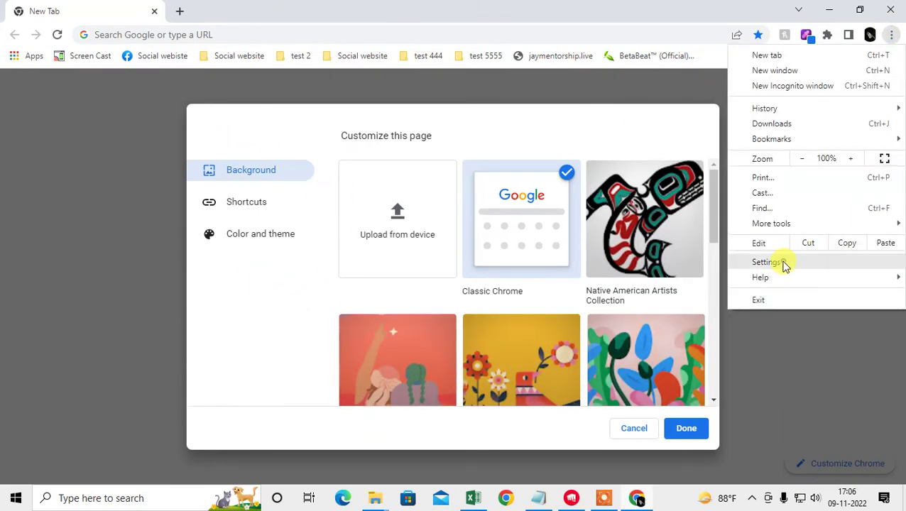
left_click(785, 262)
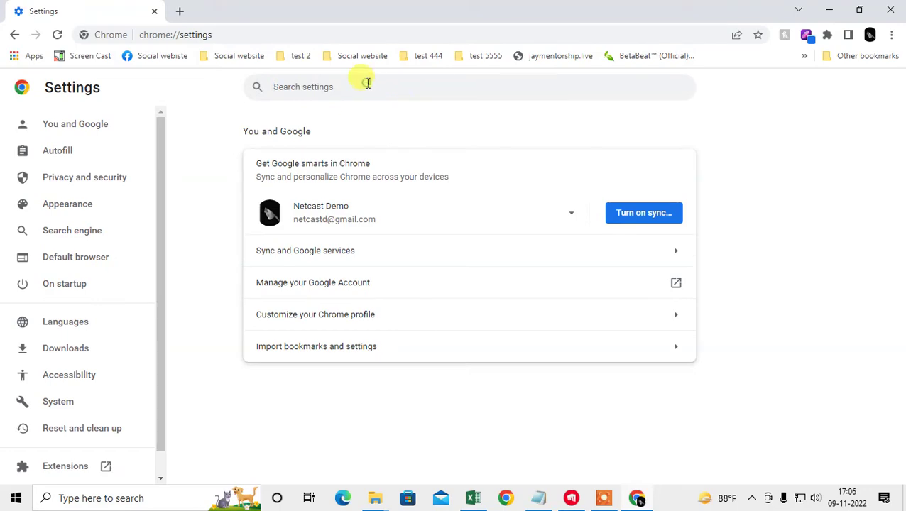
type("custo")
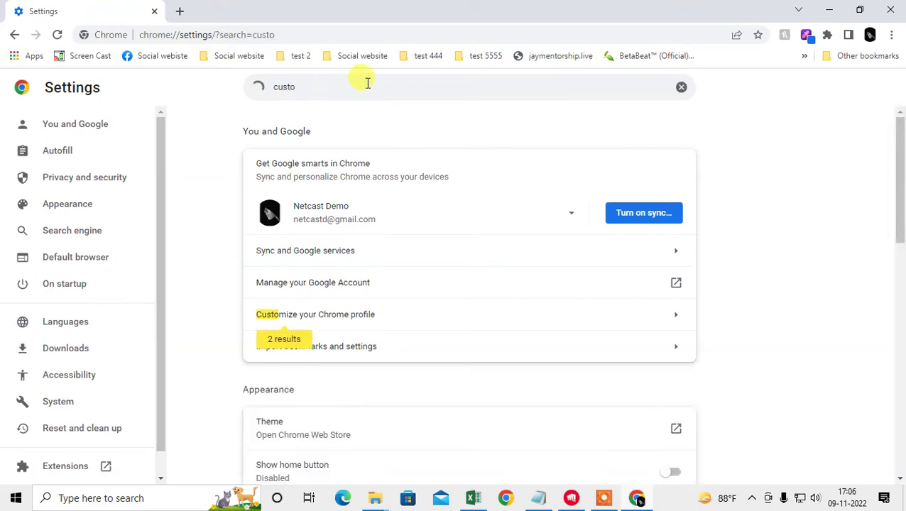
left_click(419, 315)
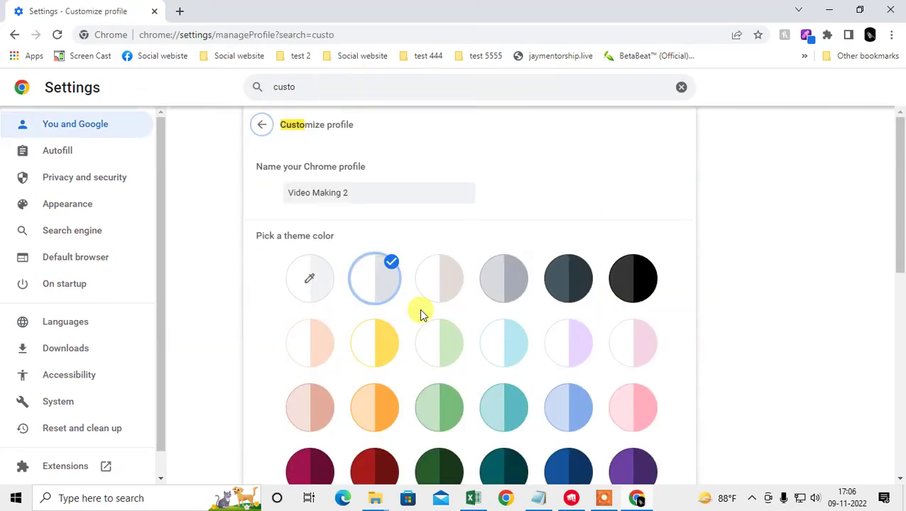
scroll(440, 311, "down", 6)
scroll(486, 316, "up", 10)
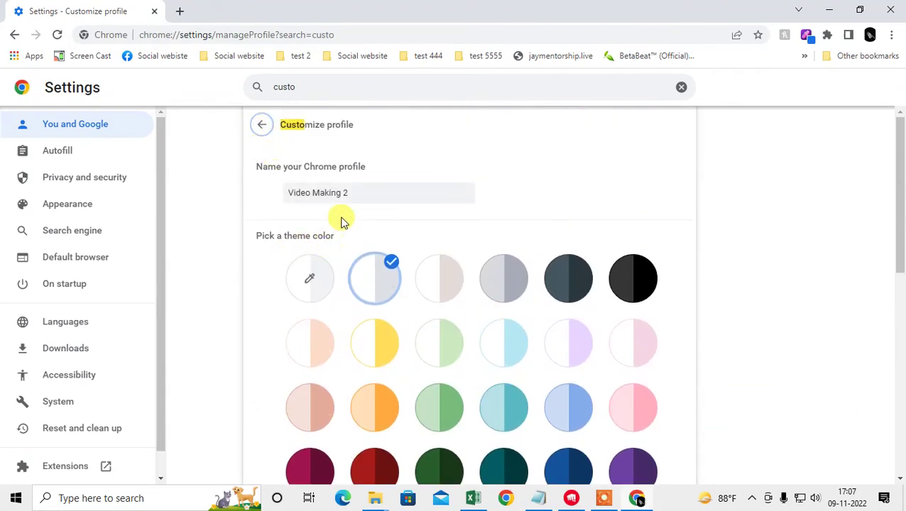
scroll(341, 222, "down", 10)
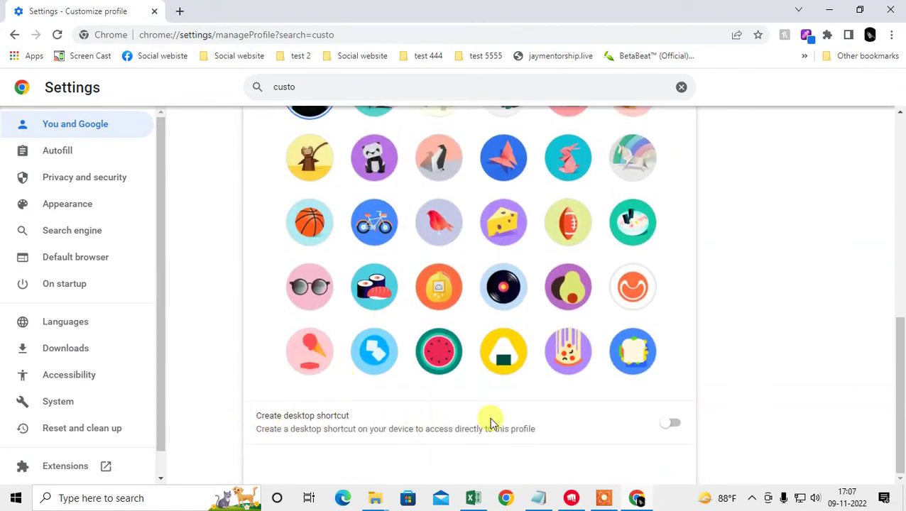
scroll(561, 362, "up", 10)
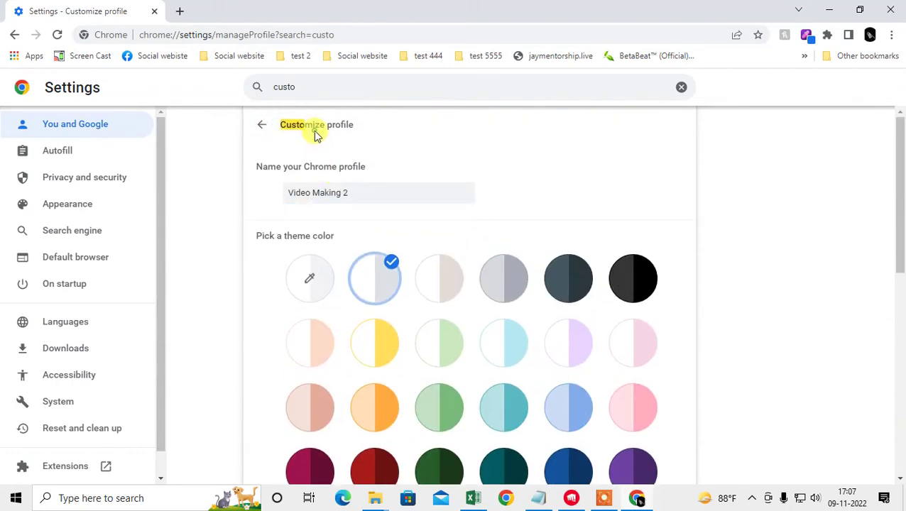
Upload the image Neurotonix Reviews 2 from the edite folder as the background of the new tab page.
left_click(178, 11)
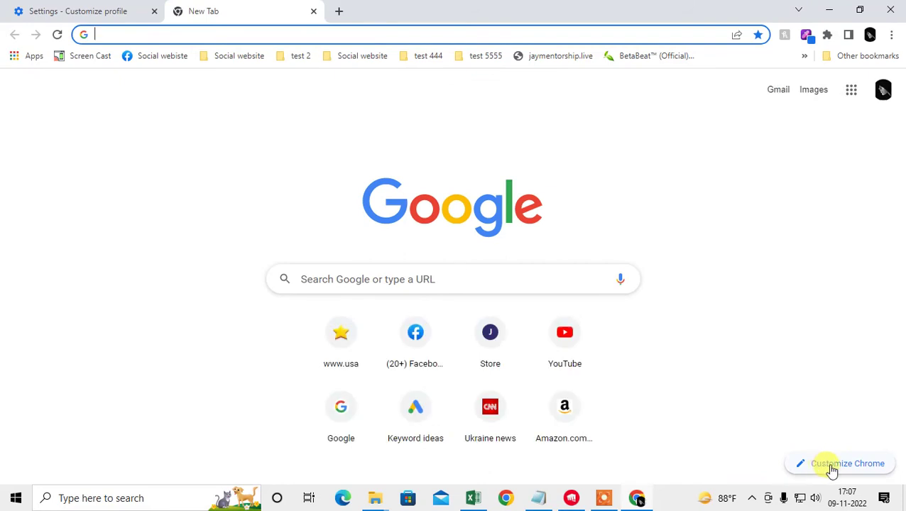
left_click(833, 473)
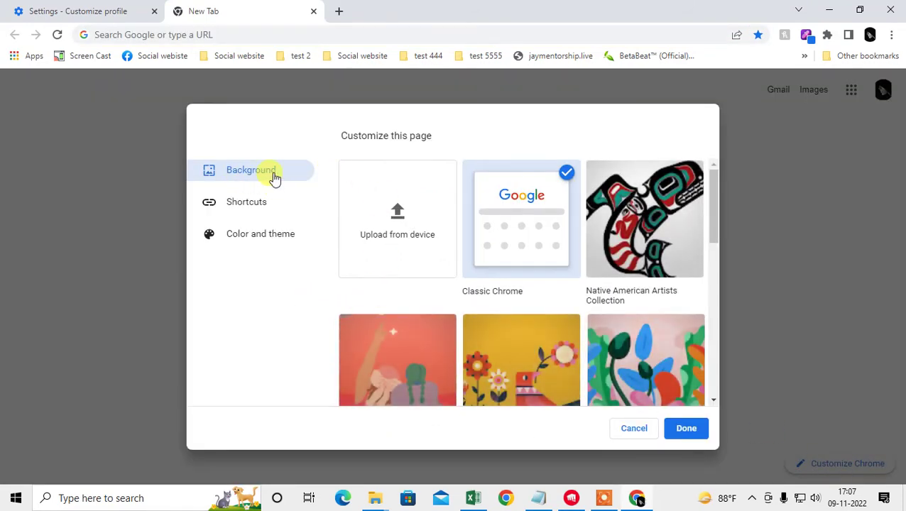
left_click(390, 240)
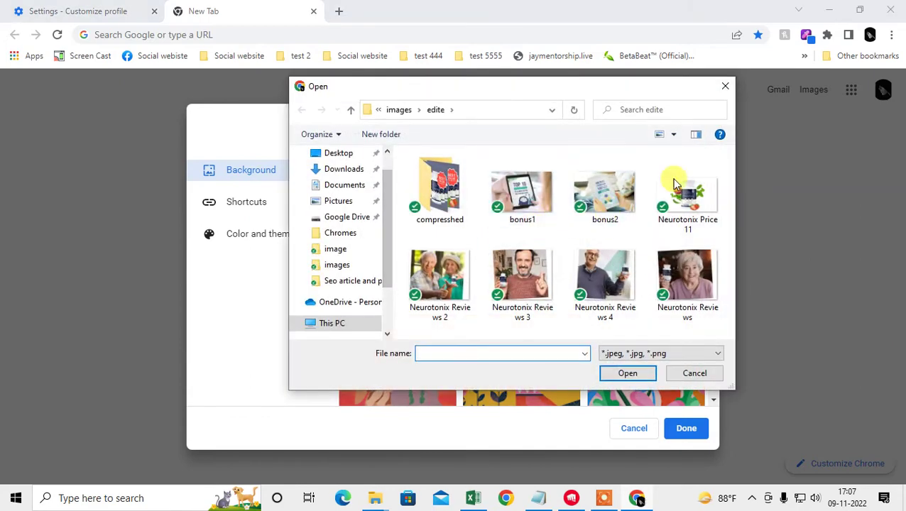
left_click(724, 88)
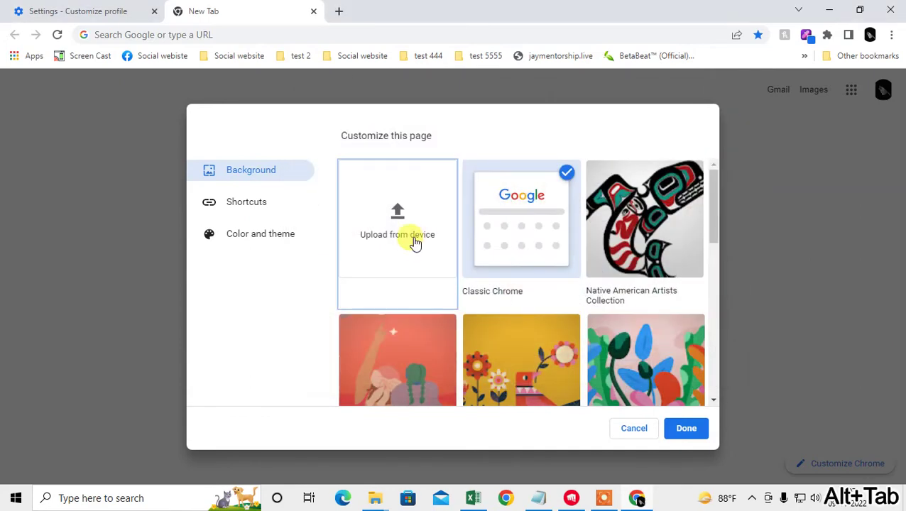
left_click(400, 234)
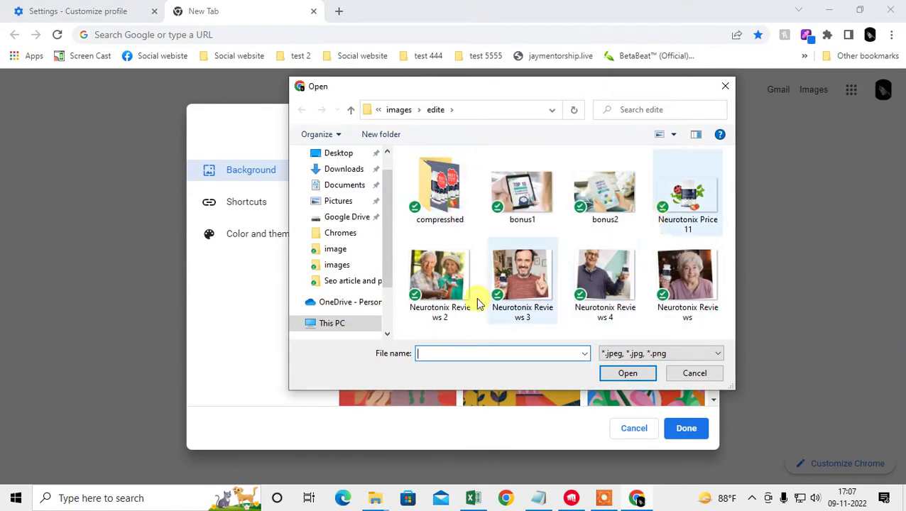
left_click(440, 277)
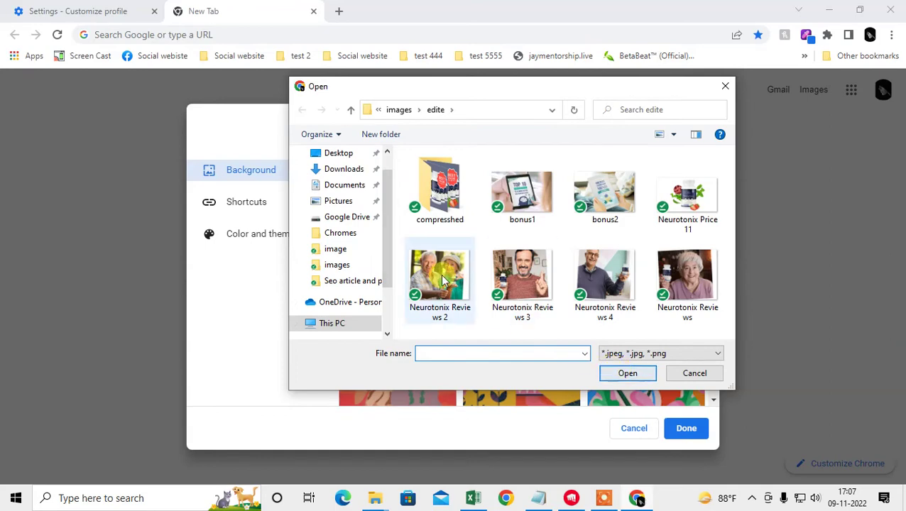
left_click(622, 375)
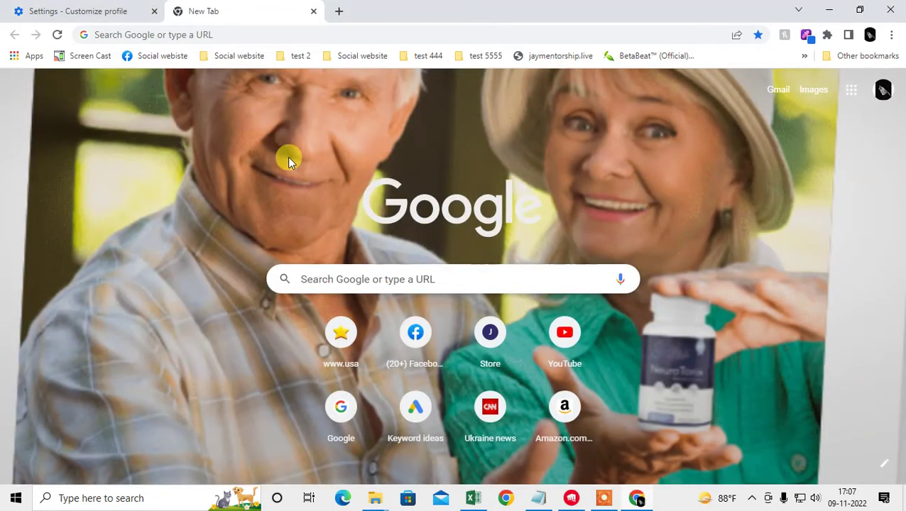
Search the web in a new tab for "gif background for google chrome" and open the GIPHY chrome-theme GIFs result.
left_click(886, 465)
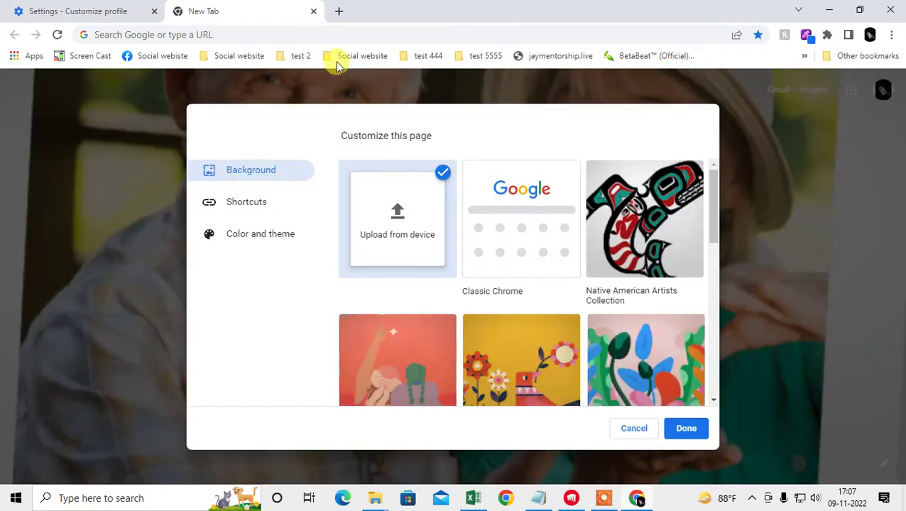
left_click(340, 12)
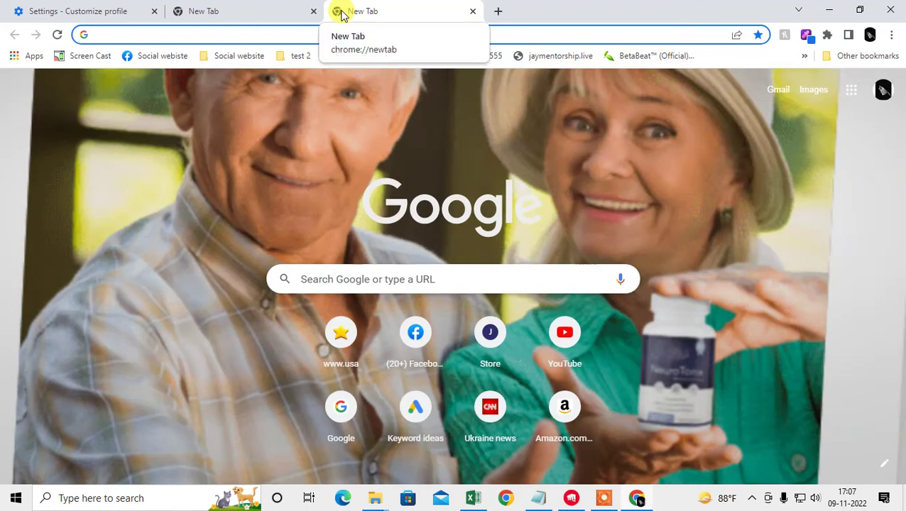
type("gift back")
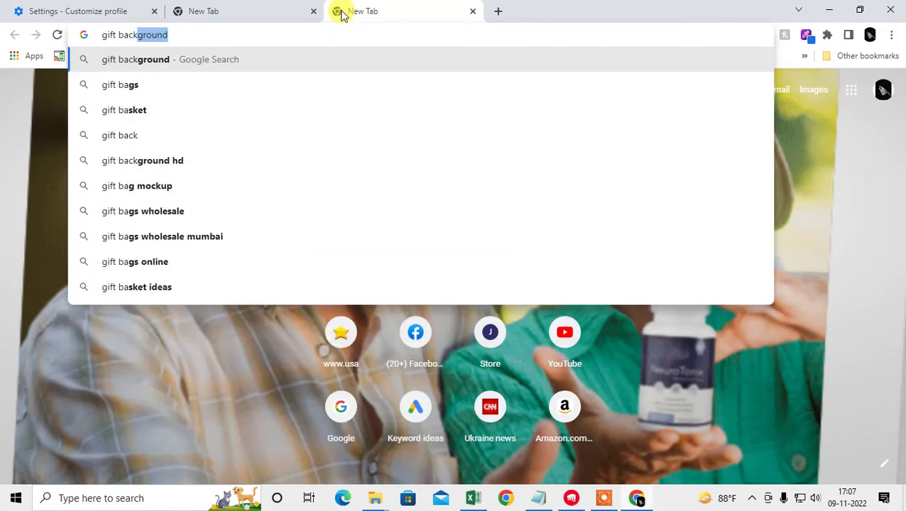
type("ground for ")
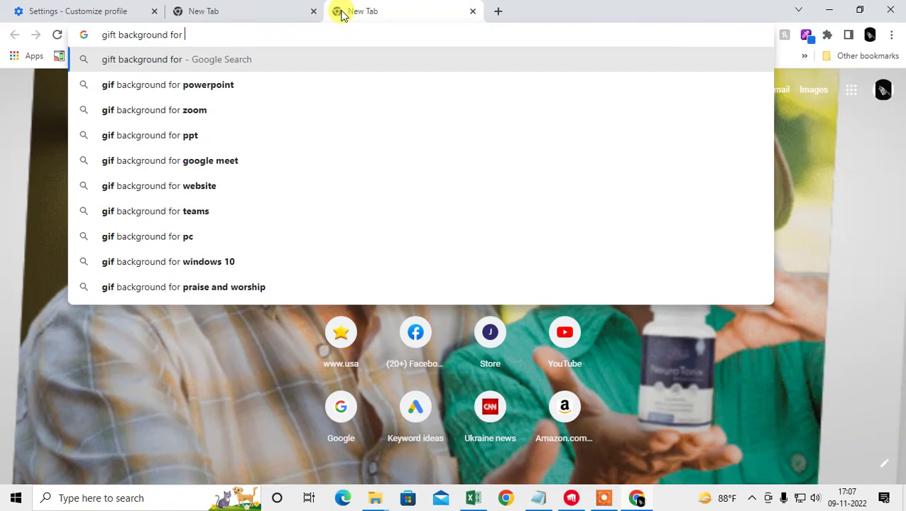
type("google chrome")
key("Return")
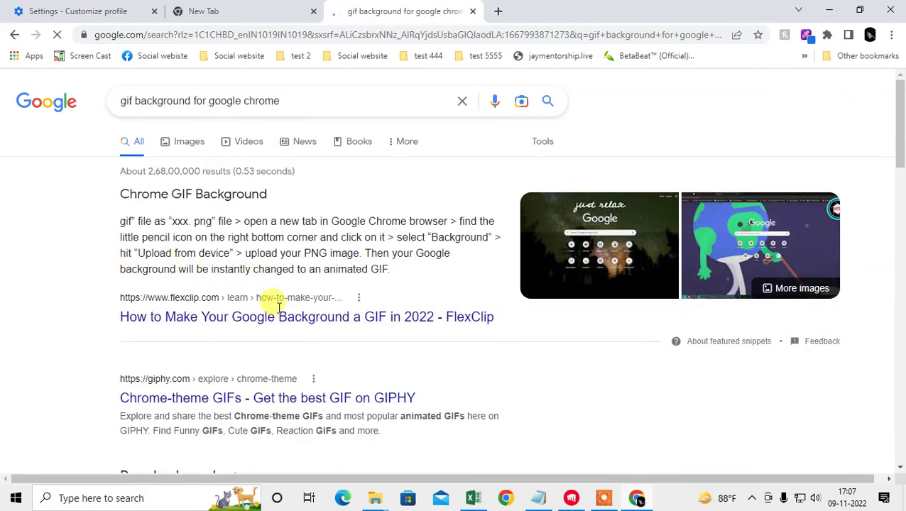
scroll(262, 299, "down", 2)
left_click(295, 270)
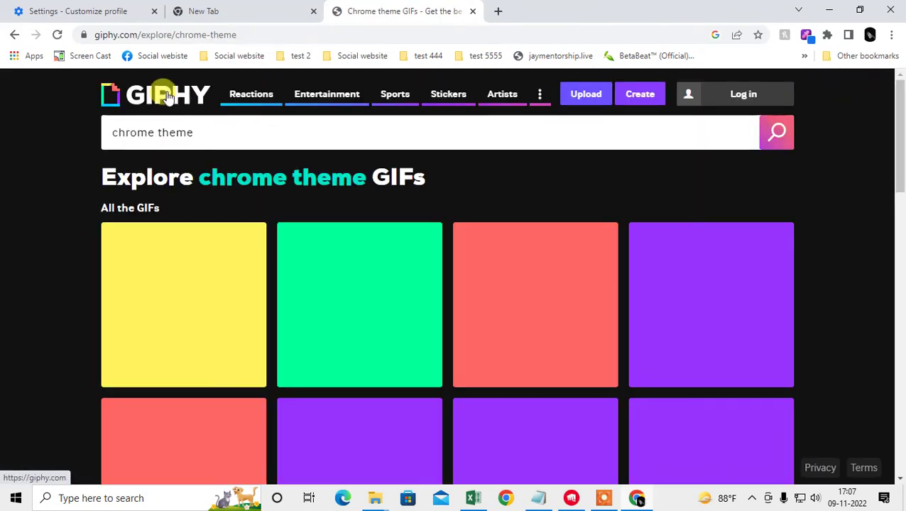
Open the Spotify BTS GIF of the person in a yellow plaid jacket making finger hearts from the chrome theme GIFs.
scroll(499, 344, "down", 2)
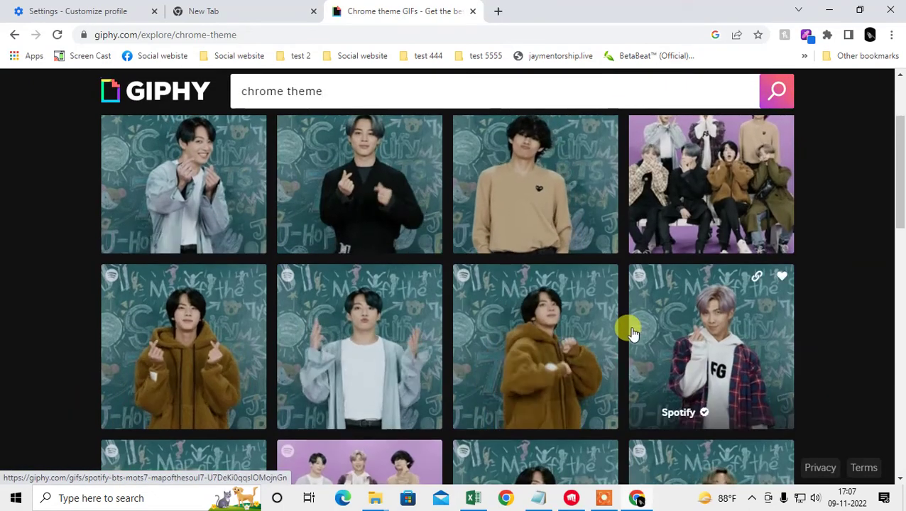
scroll(627, 327, "down", 5)
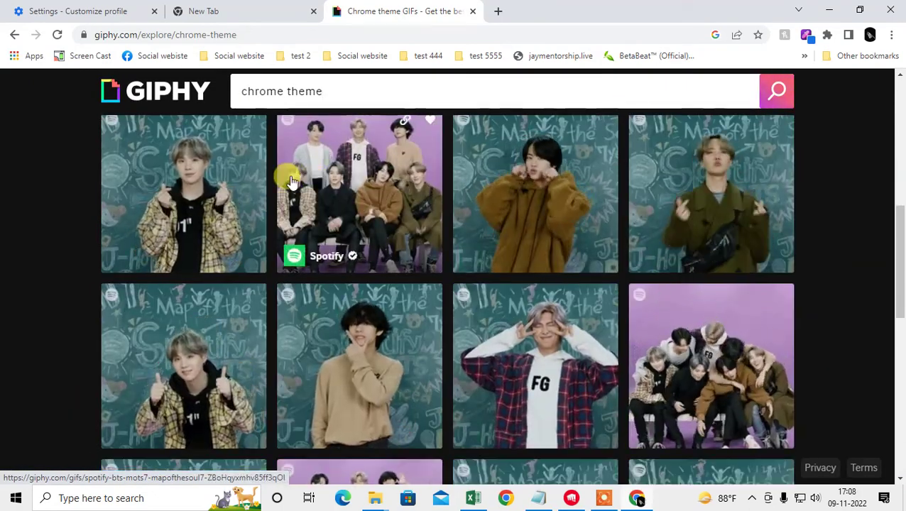
left_click(238, 179)
scroll(577, 297, "down", 1)
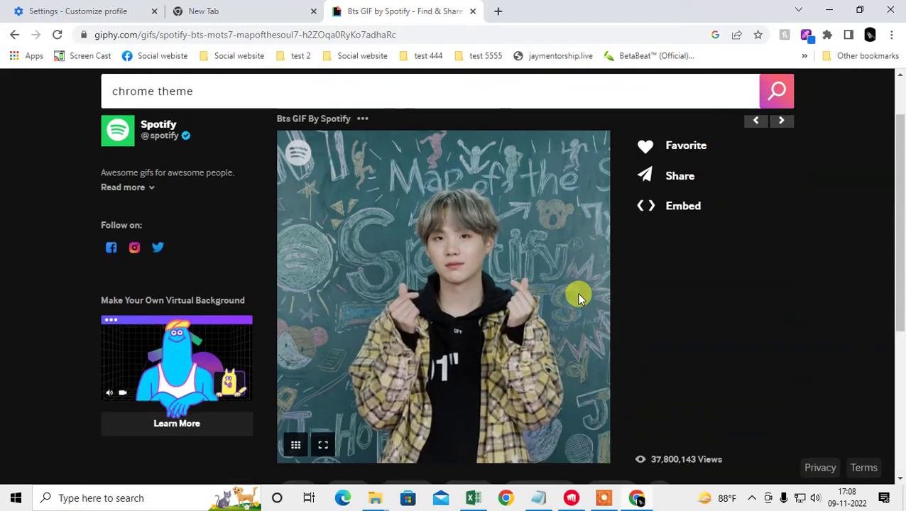
scroll(580, 294, "down", 2)
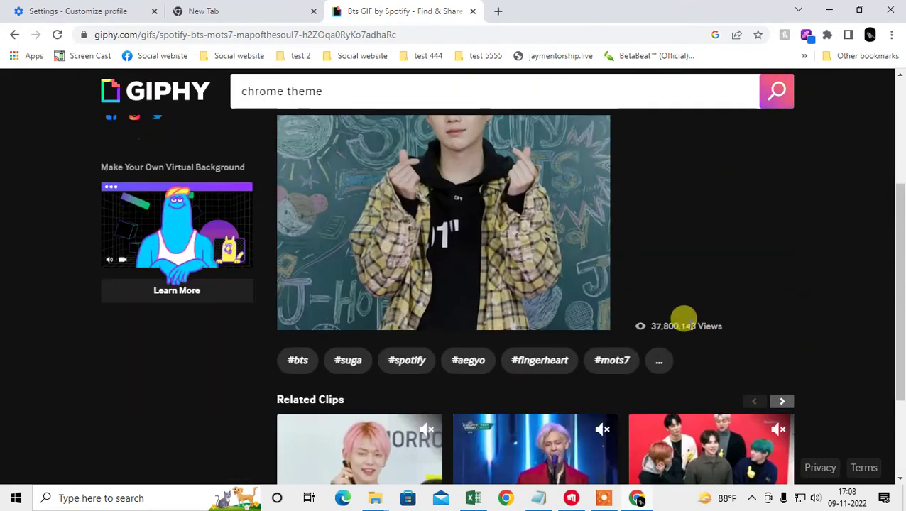
scroll(595, 329, "up", 3)
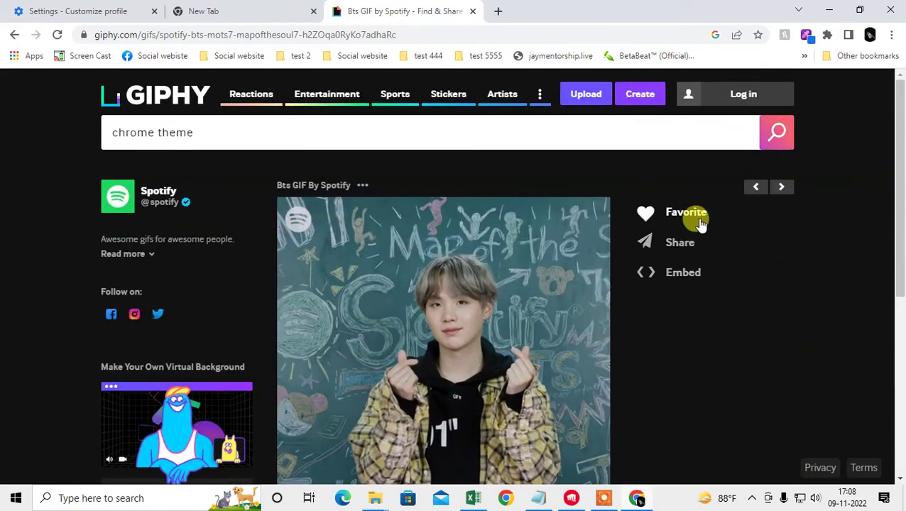
right_click(321, 261)
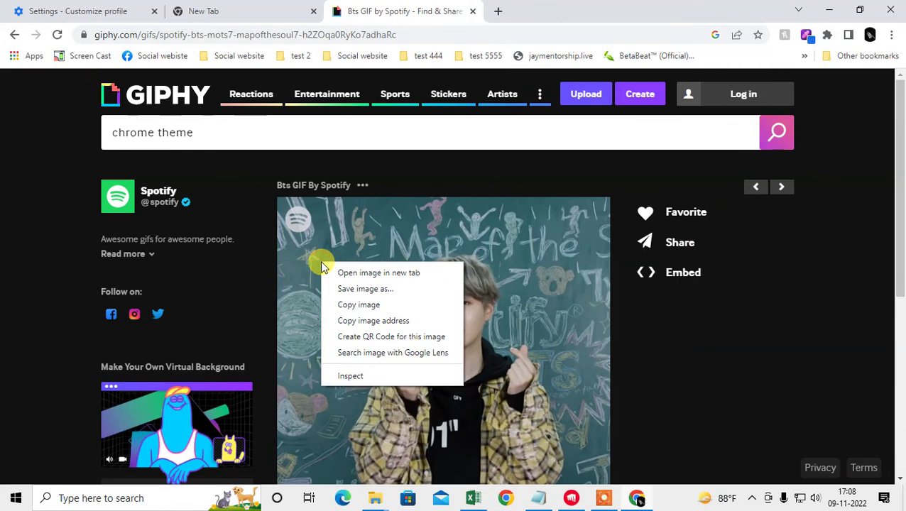
left_click(386, 289)
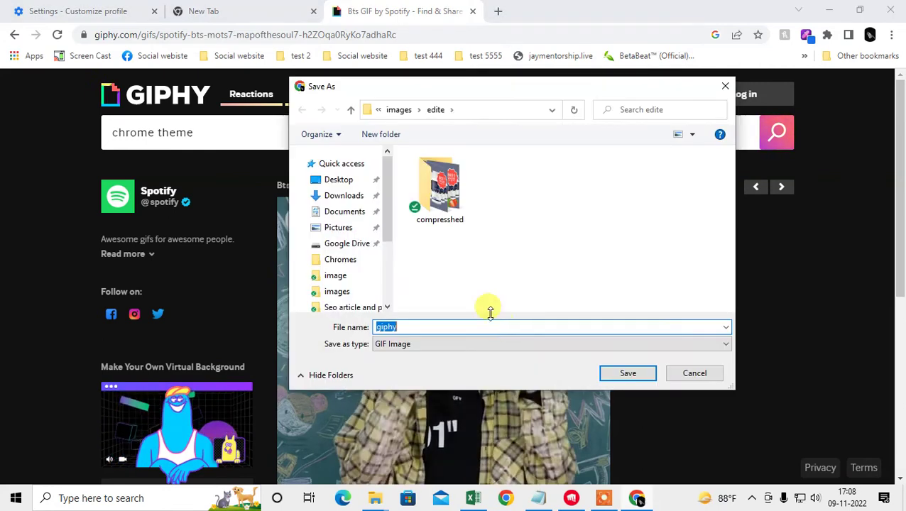
left_click(689, 374)
Save the Spotify BTS GIF to the Desktop as a GIF image named giphy.
scroll(442, 237, "down", 2)
right_click(446, 224)
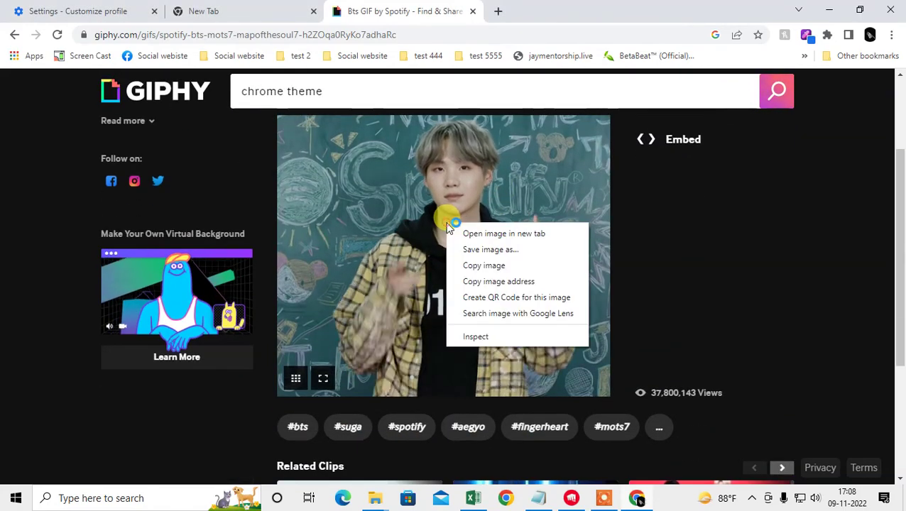
left_click(526, 250)
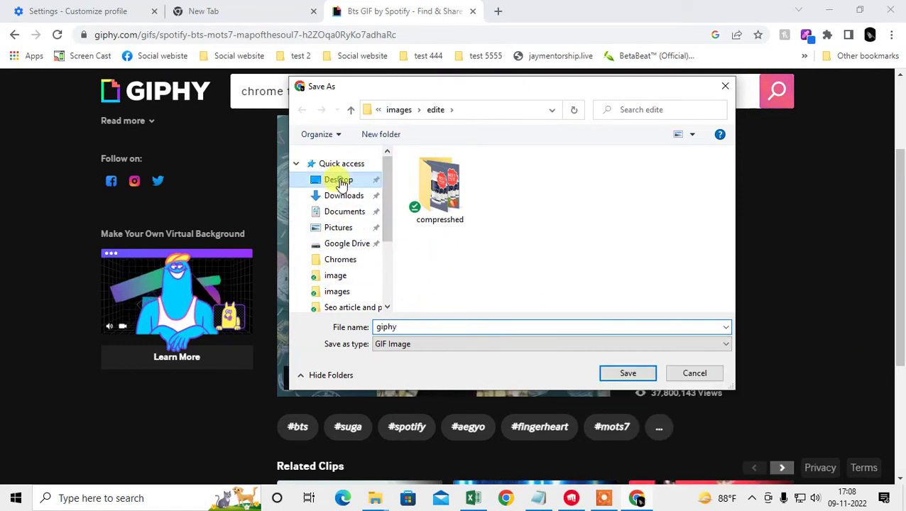
left_click(338, 179)
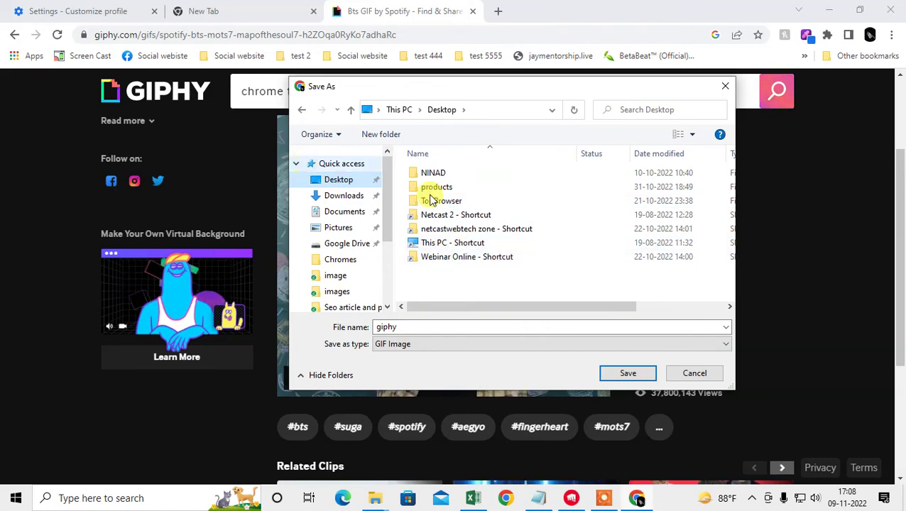
left_click(626, 378)
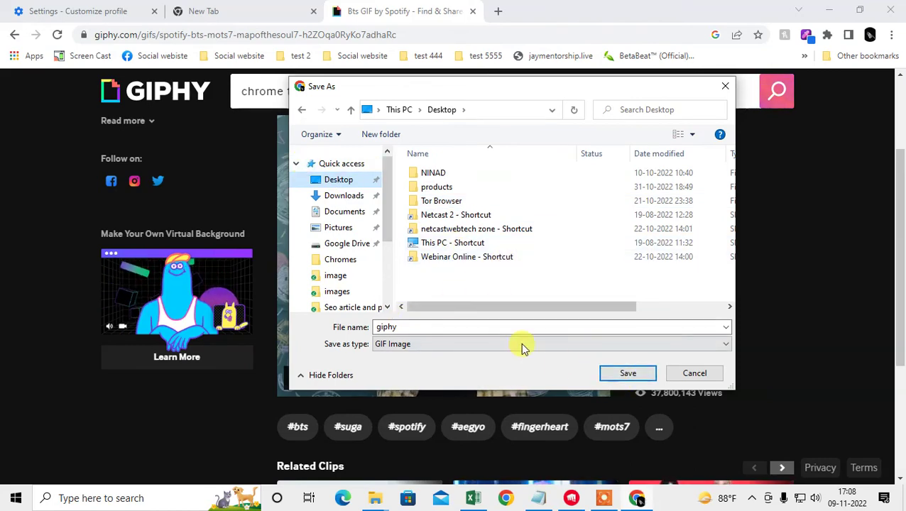
left_click(625, 375)
Upload the giphy file from the Desktop as the new tab page background and dismiss the download notice.
left_click(244, 12)
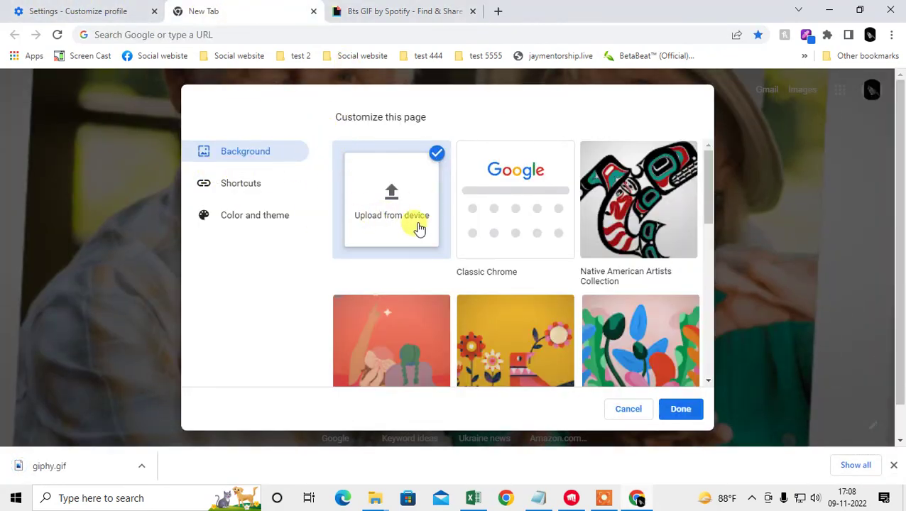
left_click(396, 203)
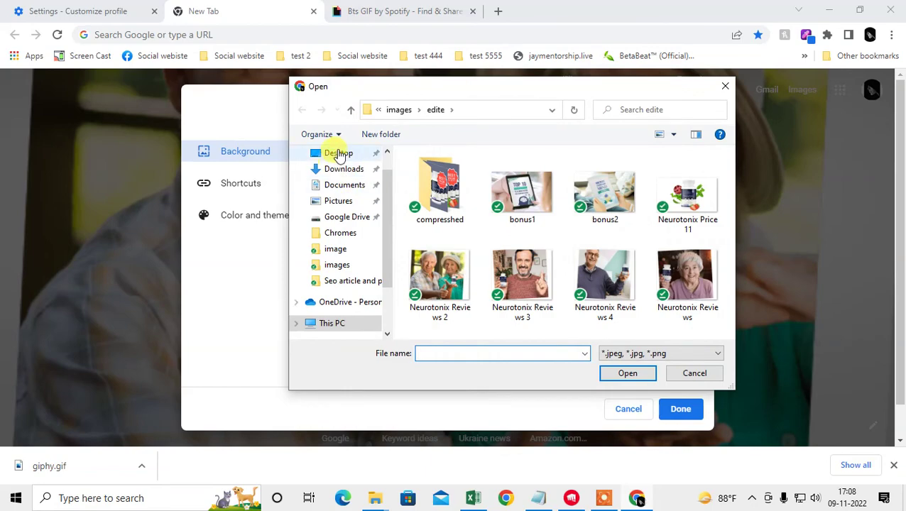
left_click(338, 154)
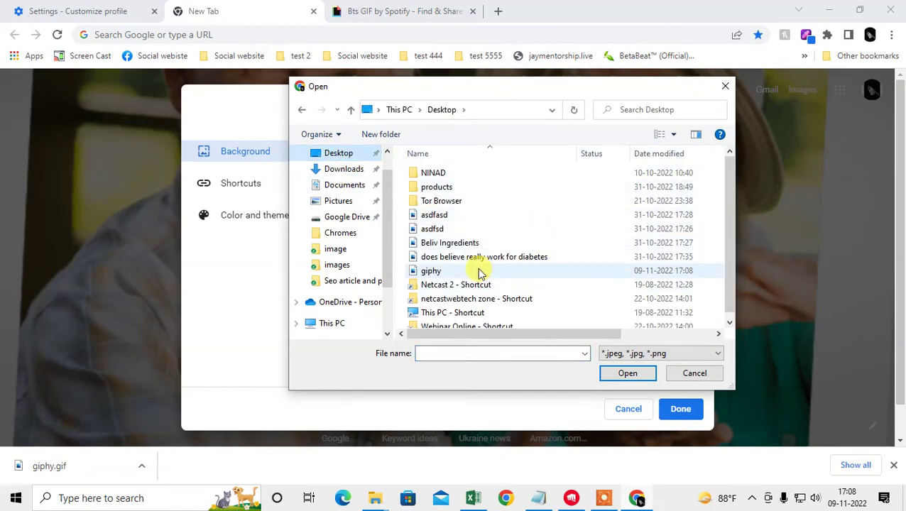
double_click(431, 274)
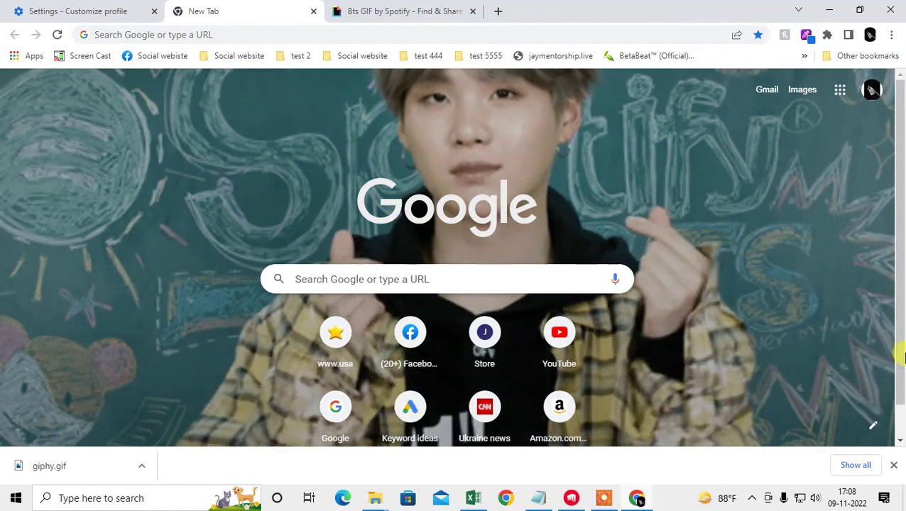
left_click(894, 467)
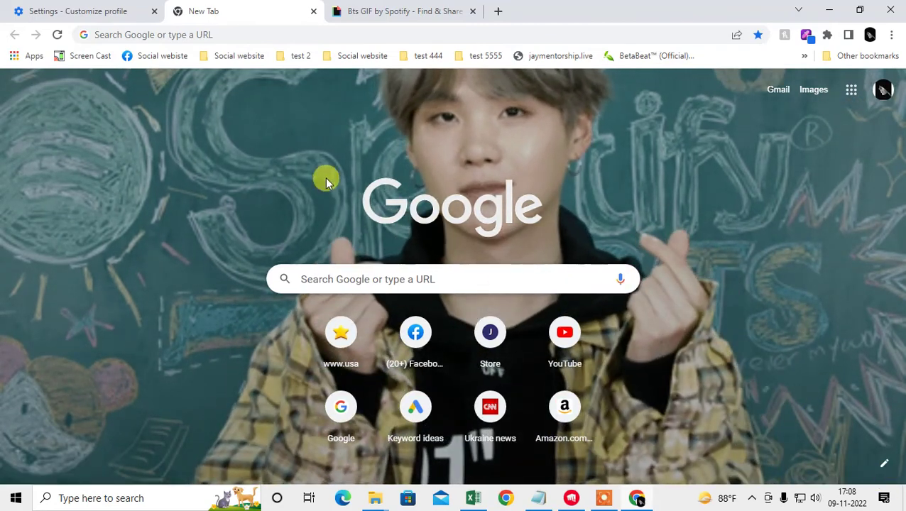
Reset the new tab page background to Classic Chrome and show the Windows desktop.
left_click(880, 466)
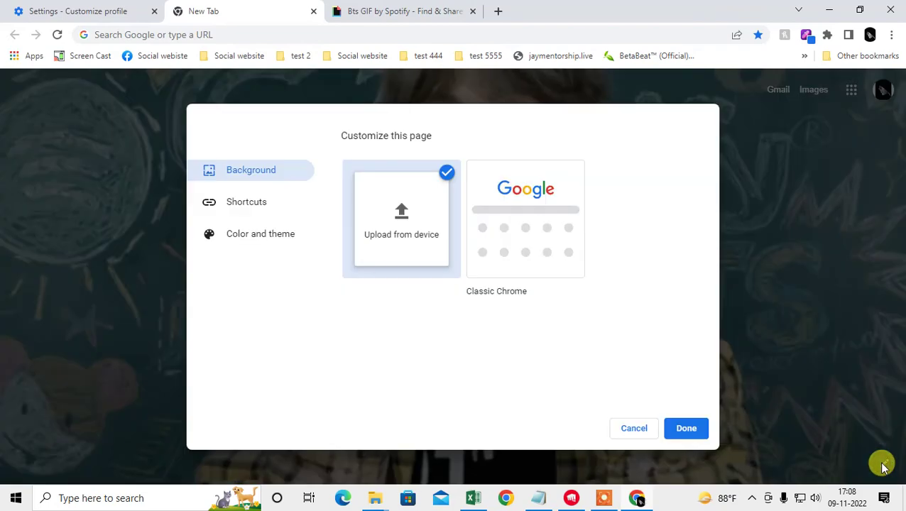
left_click(538, 242)
left_click(686, 430)
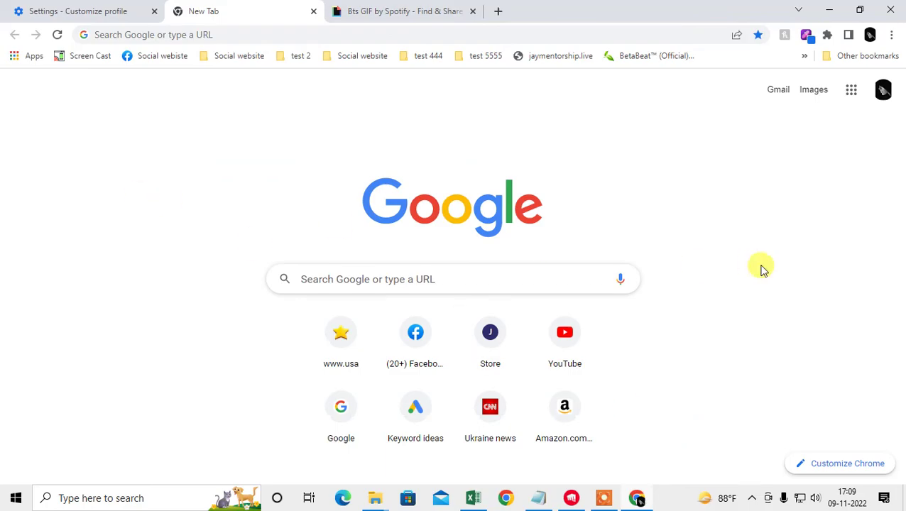
key("super+d")
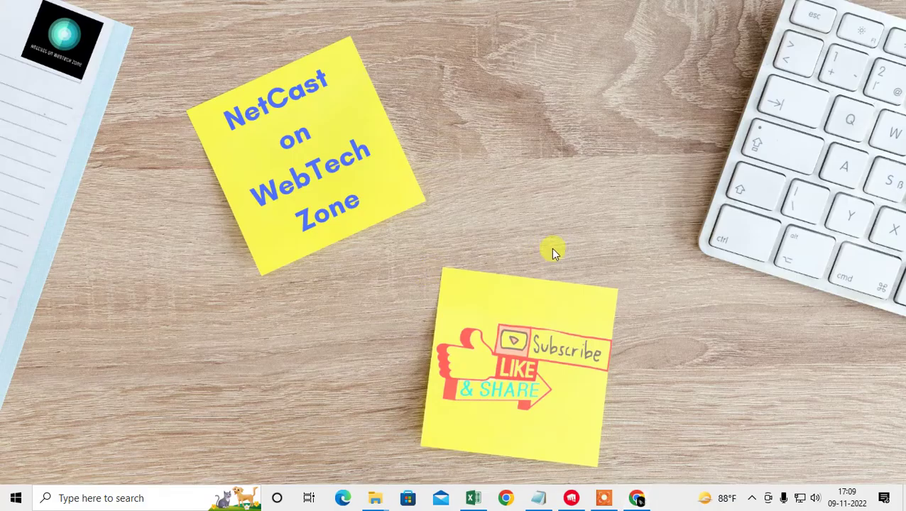